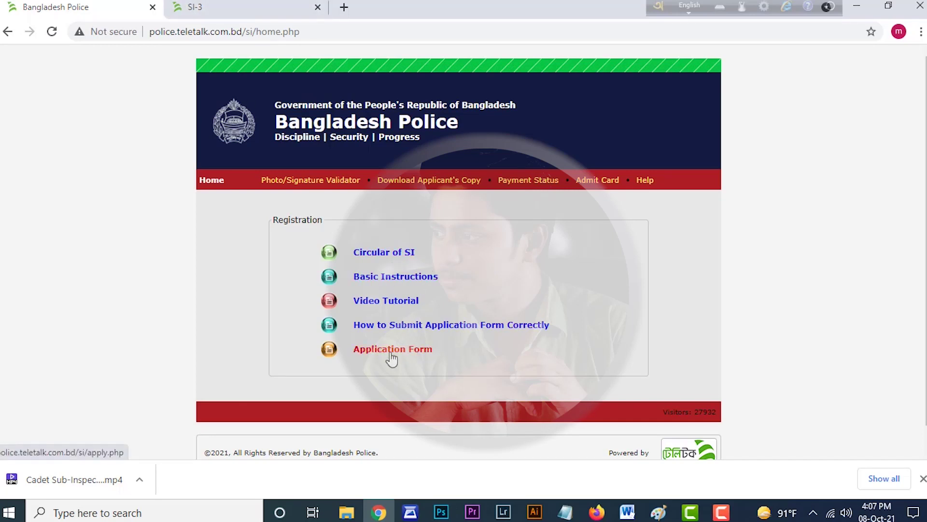
- Choose the Cadet Sub-Inspector [Unarmed] post on the Application Form and continue to applicant details
left_click(406, 355)
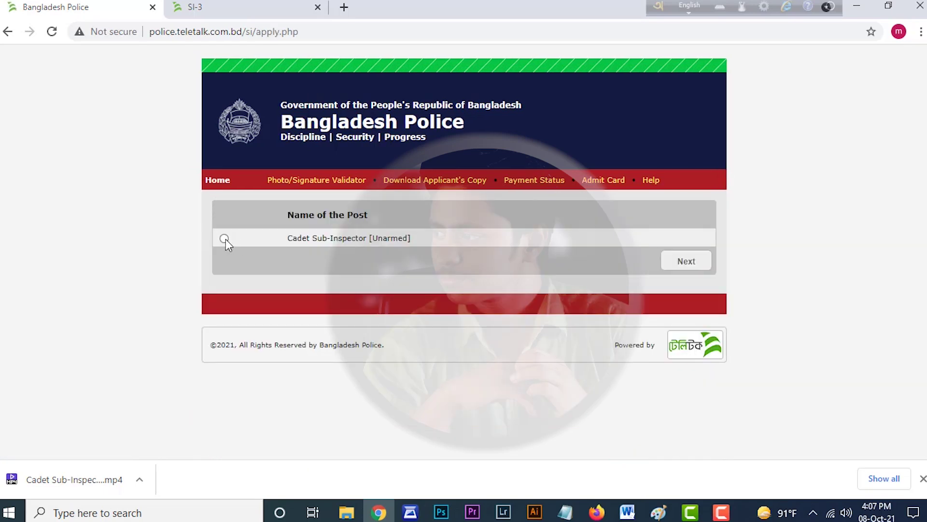
left_click(225, 239)
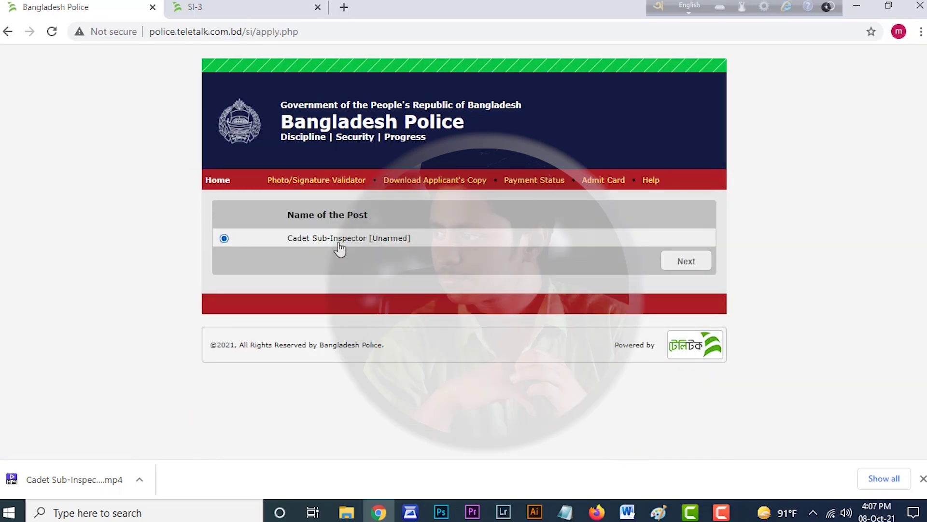
left_click(684, 265)
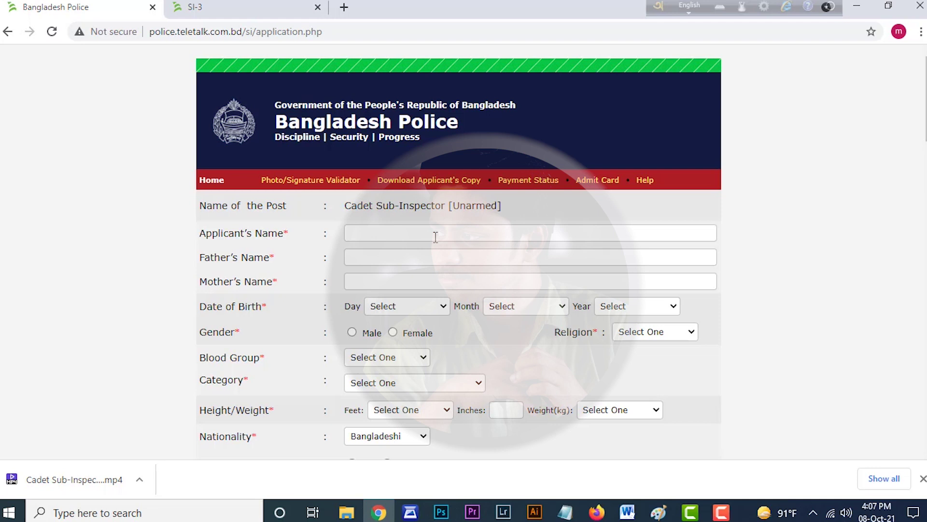
- Fill in the applicant's, father's and mother's names from saved autofill suggestions
left_click(435, 237)
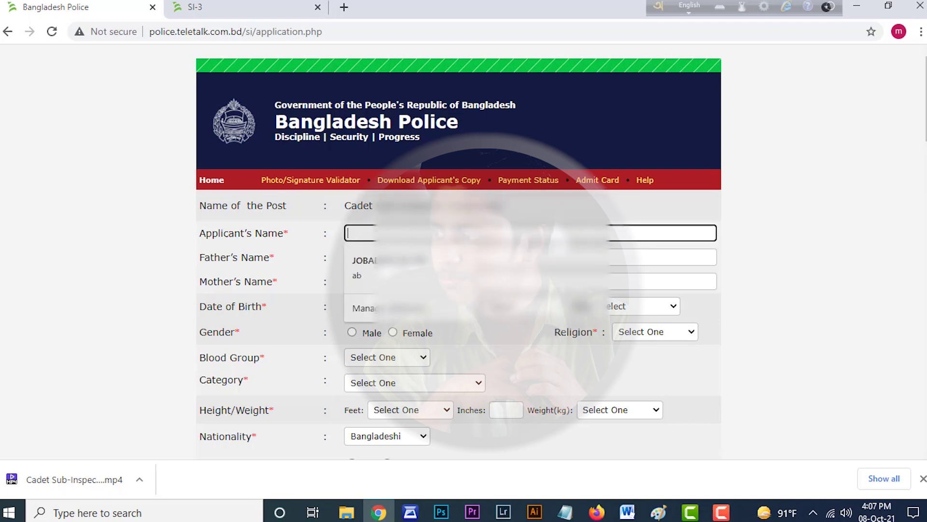
key("Return")
key("Tab")
key("Down")
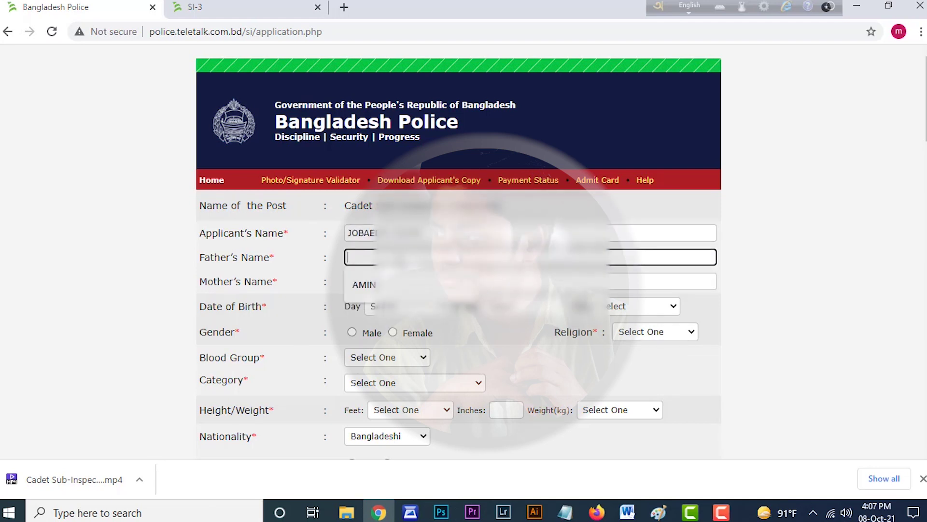
key("Down")
key("Return")
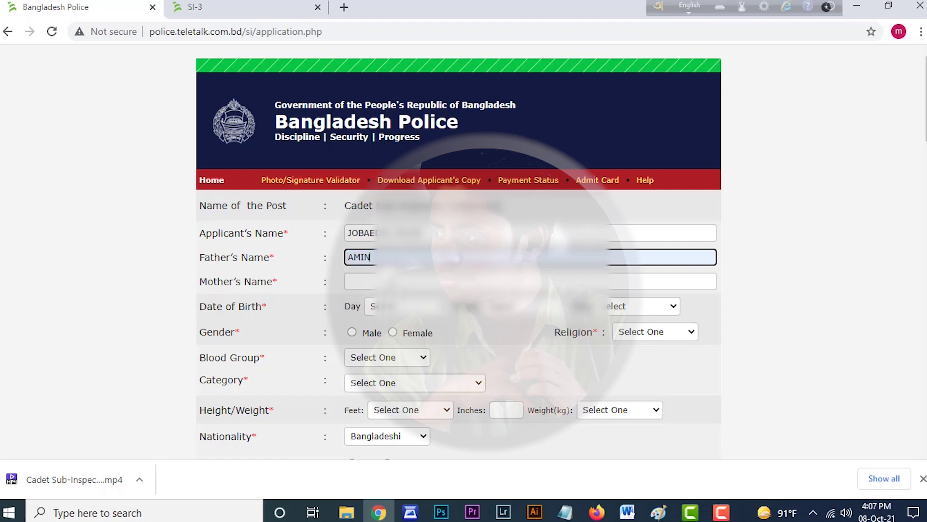
key("Tab")
key("Down")
key("Return")
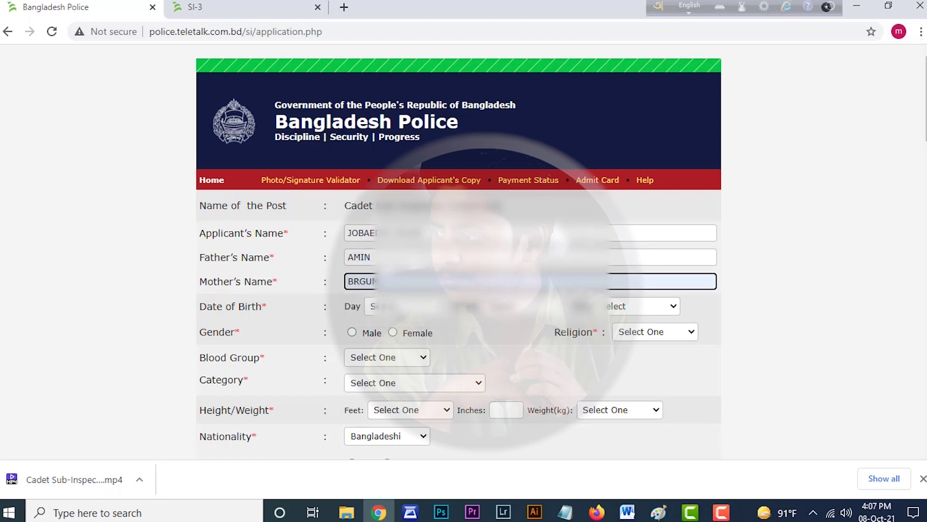
- Pick the birth day, and set gender to Male and religion to Islam
key("Tab")
key("alt+Down")
key("Up")
key("Up")
key("Up")
key("Up")
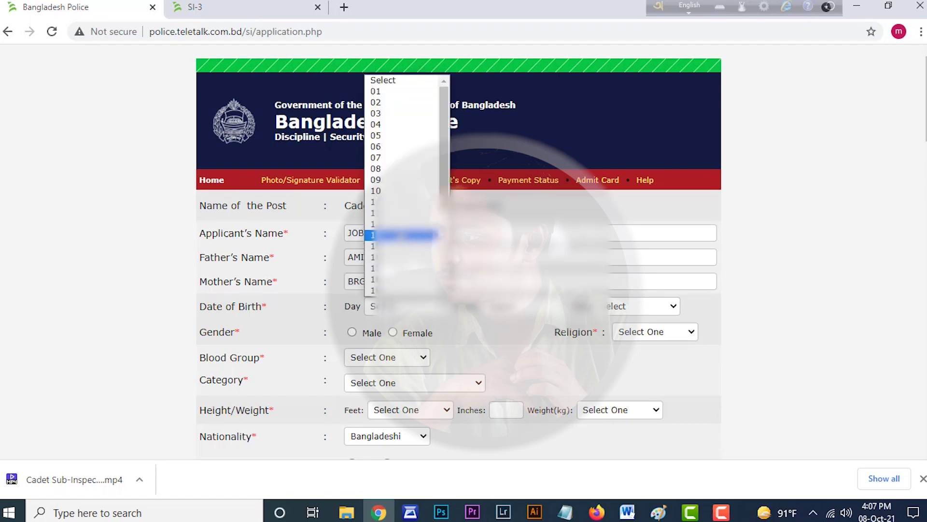
key("Return")
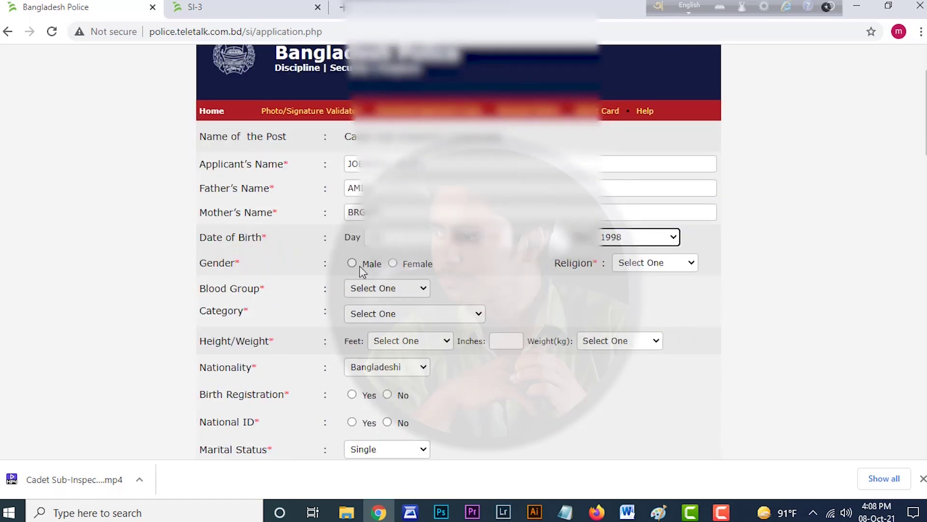
left_click(352, 263)
left_click(654, 268)
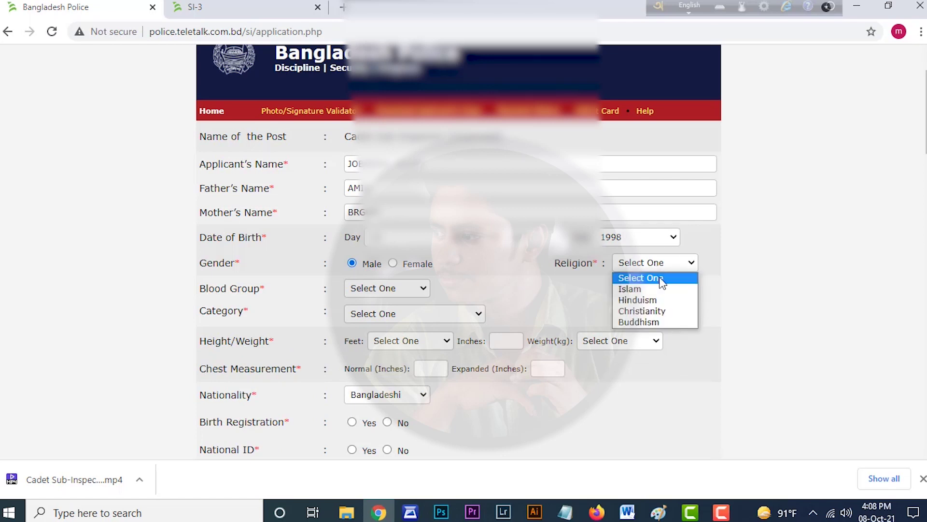
left_click(659, 287)
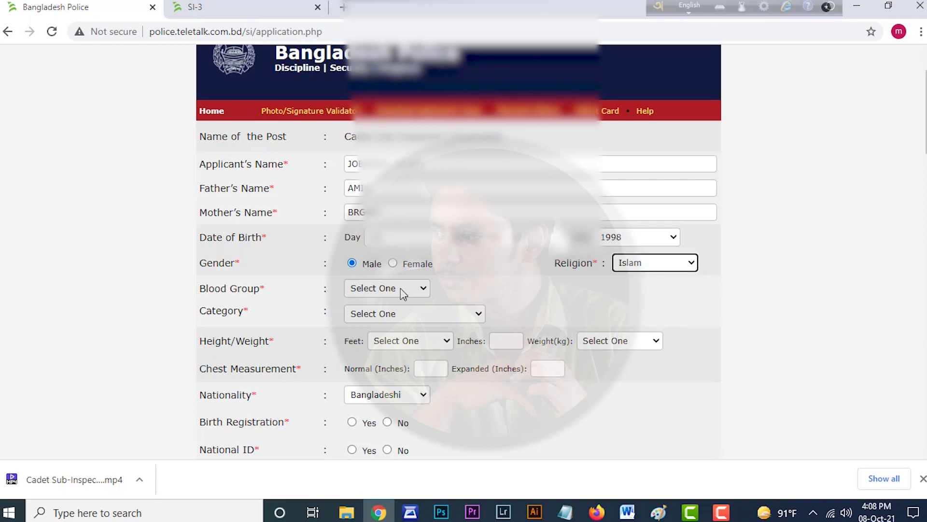
- Set the blood group to O+ and the category to General
left_click(401, 288)
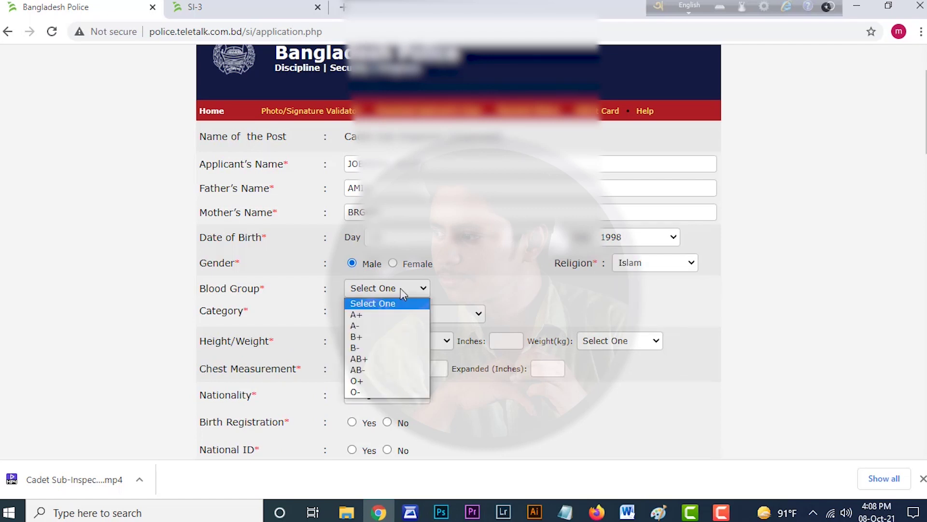
left_click(363, 381)
left_click(394, 314)
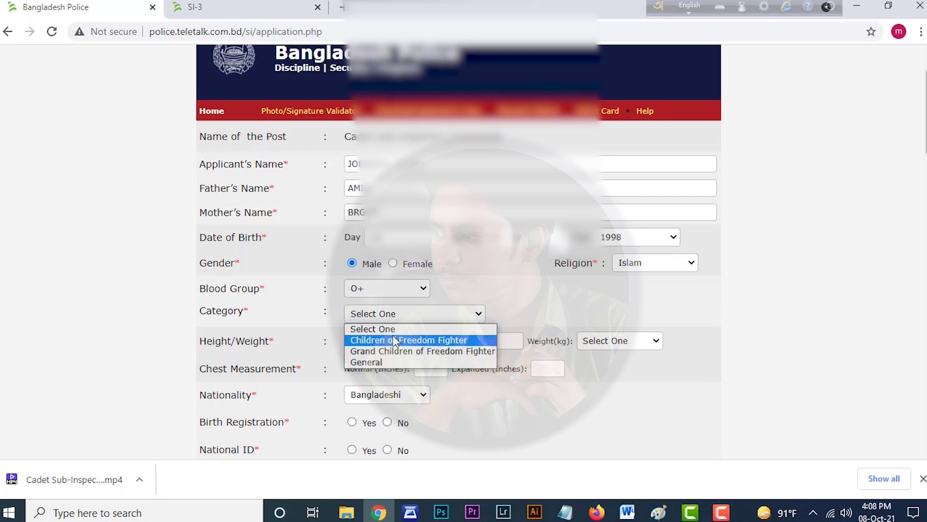
left_click(379, 361)
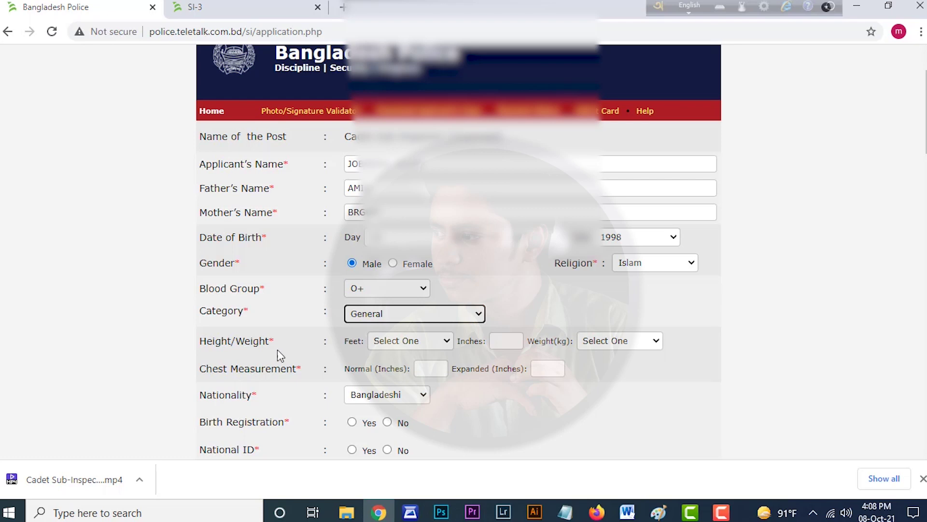
- Set height to 5 feet 8 inches, weight to 55 kg, and normal chest to 32
left_click(424, 341)
left_click(415, 377)
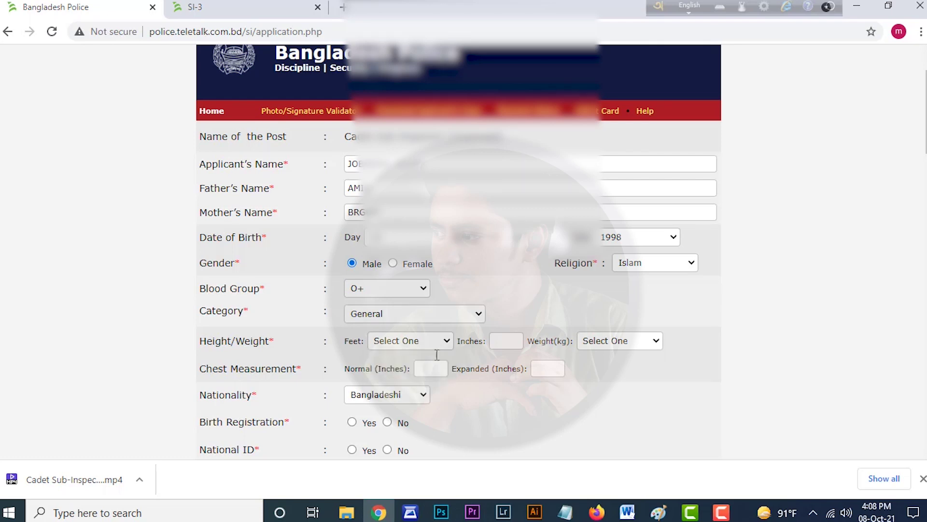
left_click(508, 346)
left_click(522, 382)
left_click(602, 344)
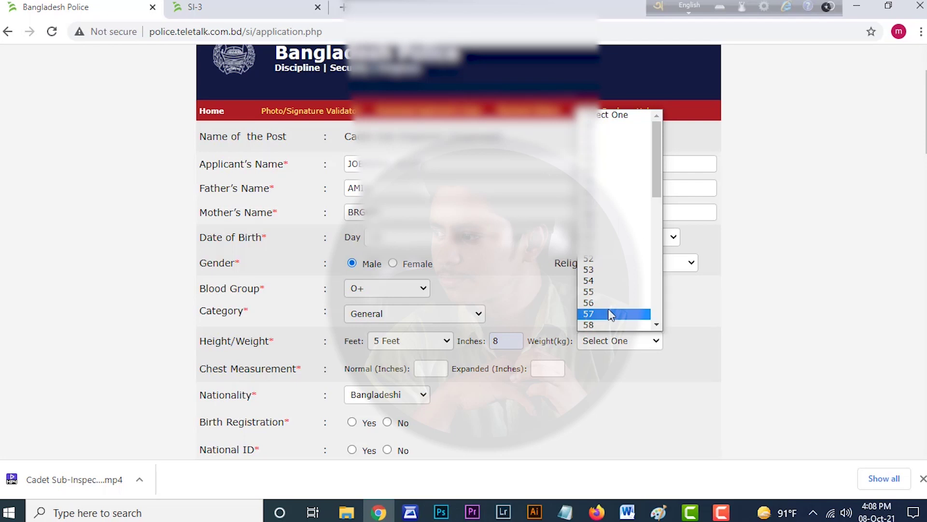
scroll(611, 312, "down", 3)
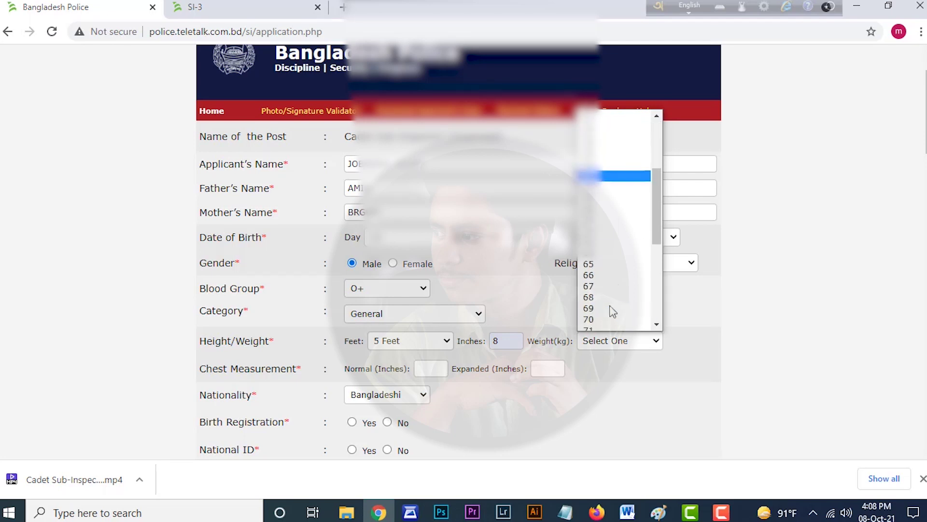
left_click(598, 154)
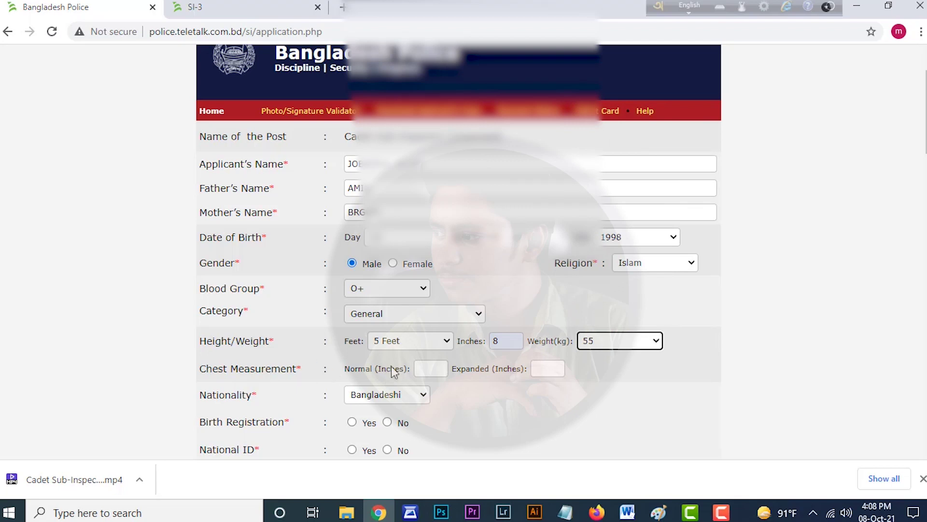
left_click(435, 371)
type("32")
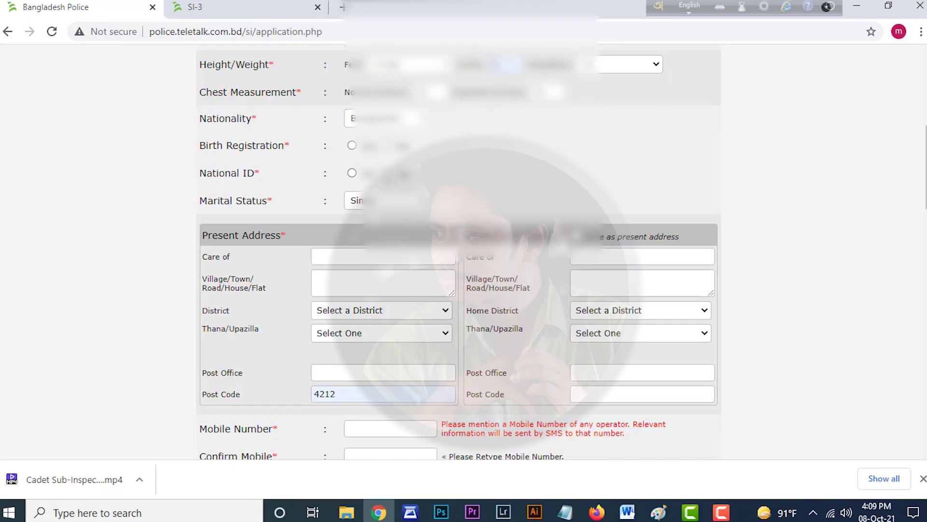
- Mark National ID as Yes, fill the care-of and village lines, and copy present address to permanent
left_click(351, 172)
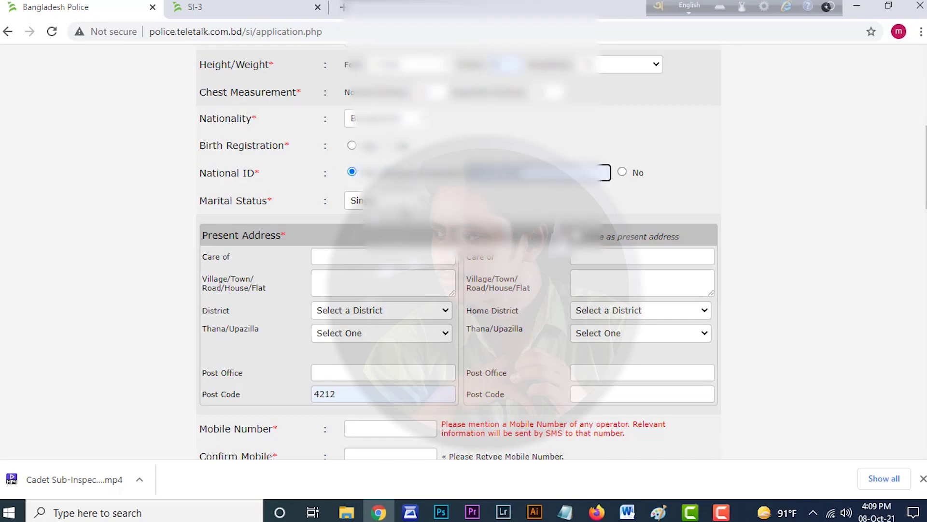
type("amin")
left_click(368, 283)
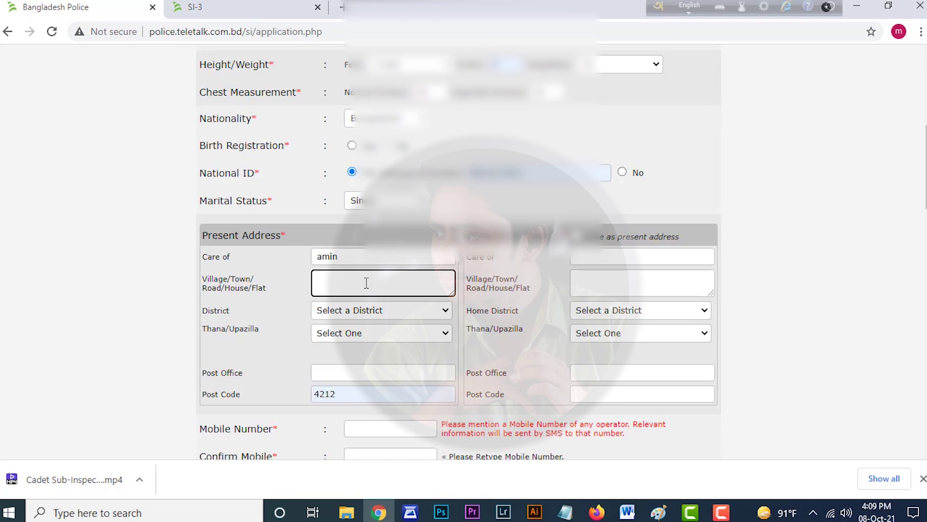
type("sgds")
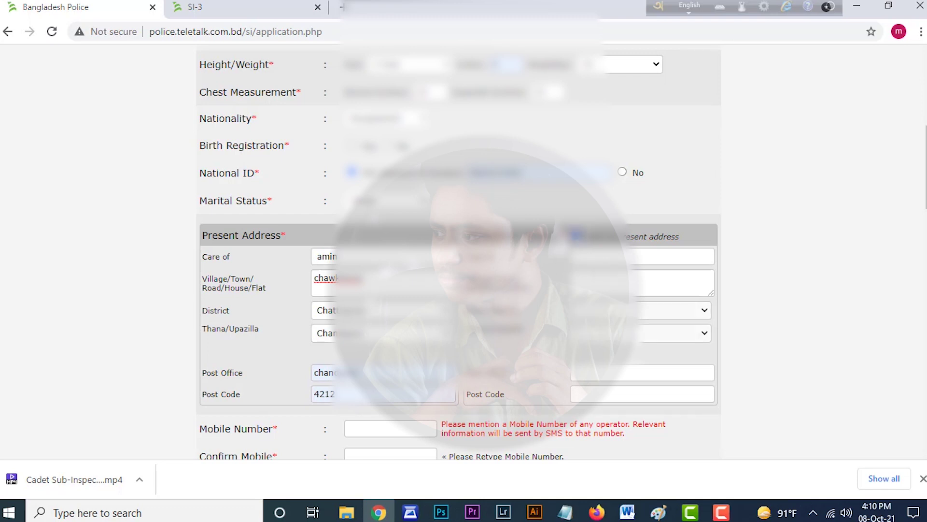
scroll(574, 290, "down", 1)
left_click(574, 236)
scroll(459, 251, "down", 4)
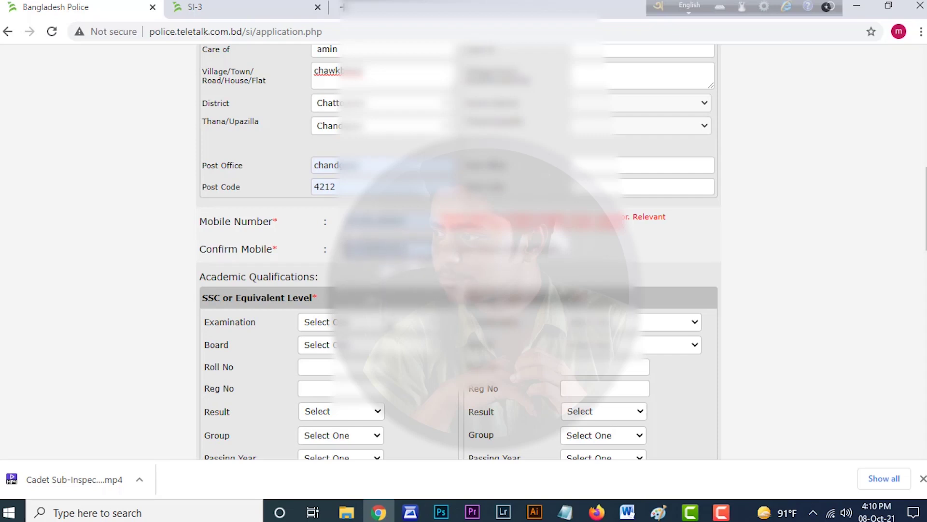
- Choose S.S.C with Chittagong board and fill the SSC roll and registration numbers
scroll(458, 251, "down", 5)
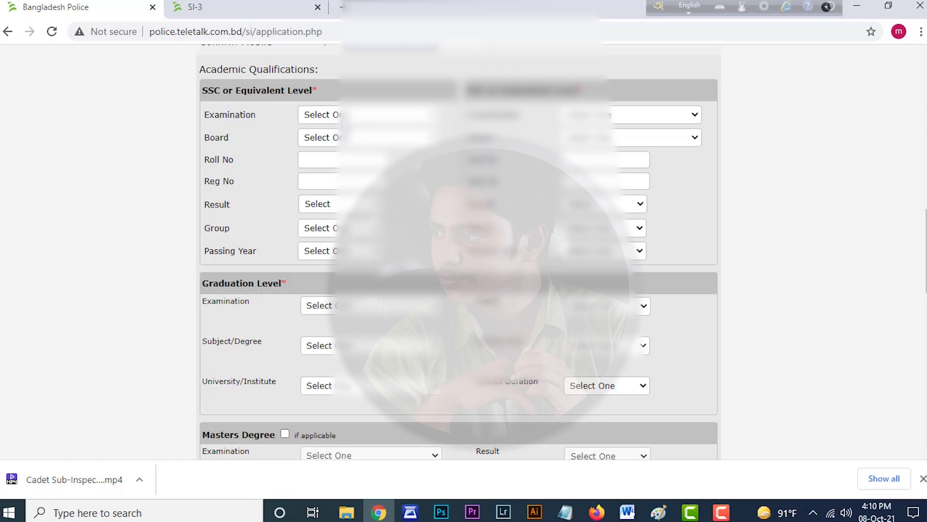
left_click(340, 114)
left_click(343, 140)
left_click(345, 141)
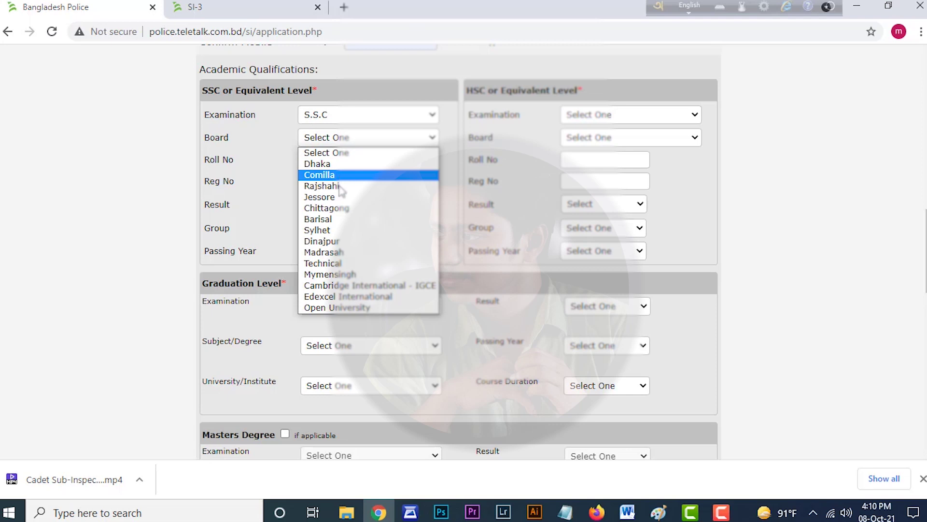
left_click(341, 208)
left_click(337, 159)
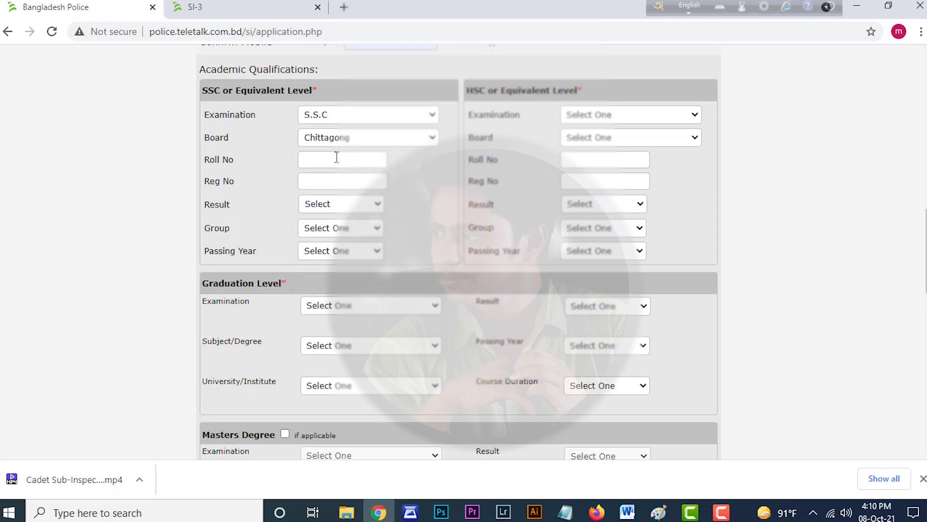
left_click(332, 185)
left_click(333, 181)
left_click(333, 207)
- Set the SSC result to GPA 5.00 out of 5, group Science, passing year 2014
left_click(335, 204)
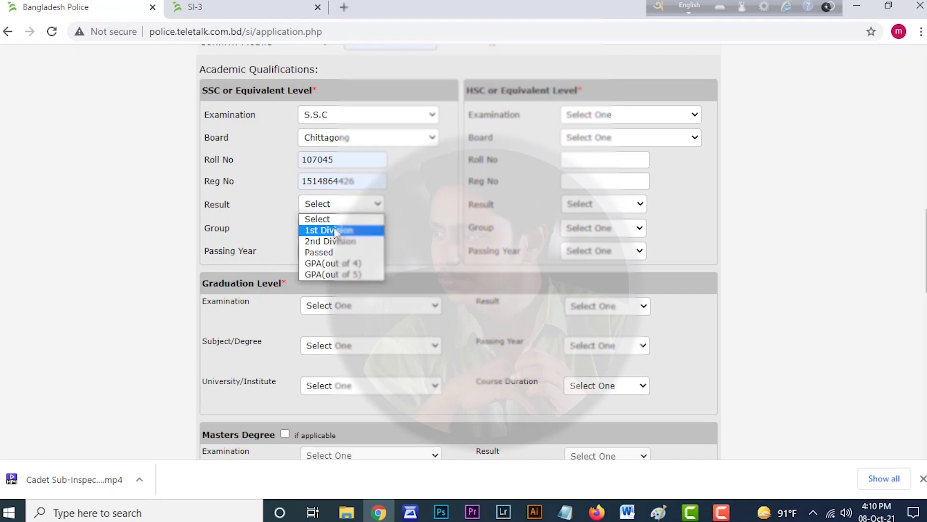
left_click(338, 274)
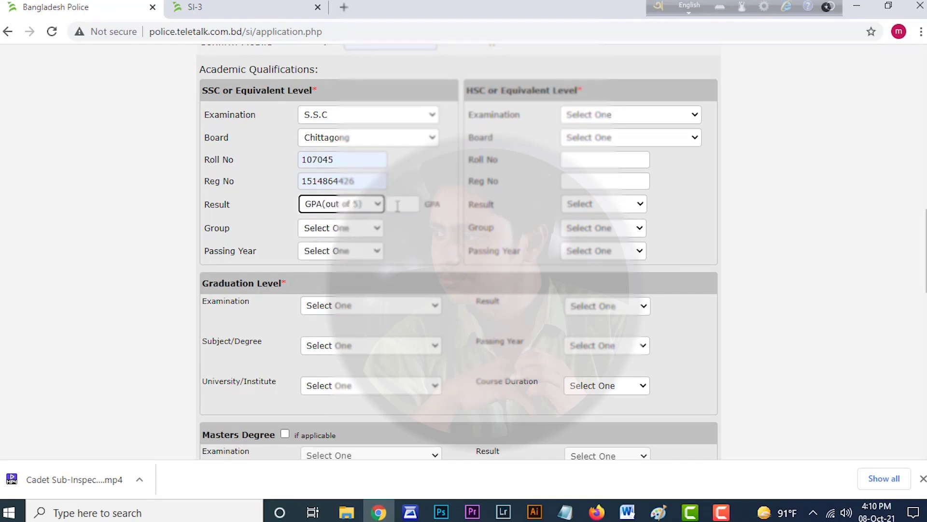
left_click(398, 206)
left_click(392, 230)
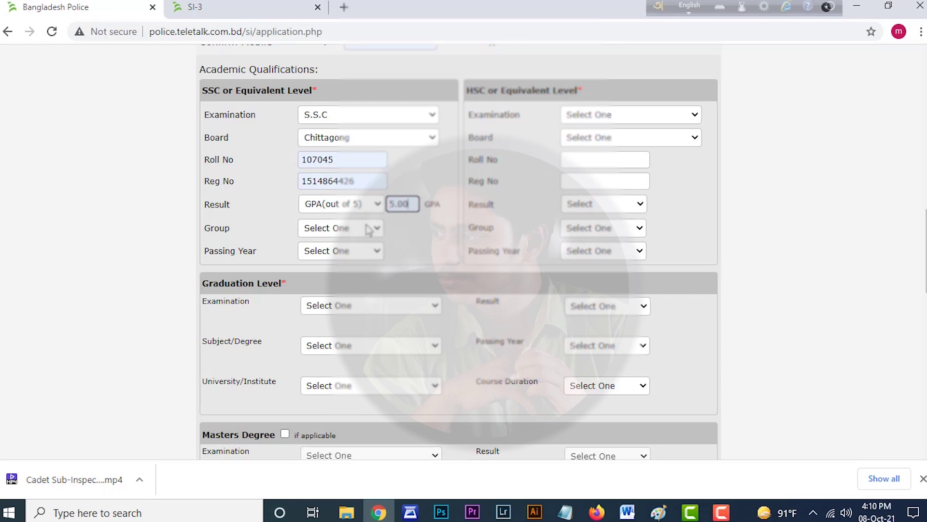
left_click(374, 229)
left_click(348, 254)
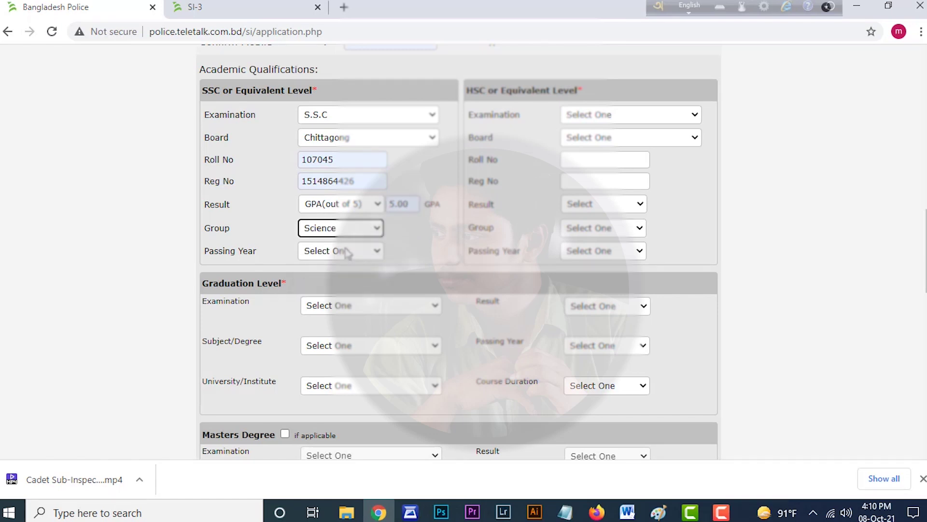
left_click(347, 251)
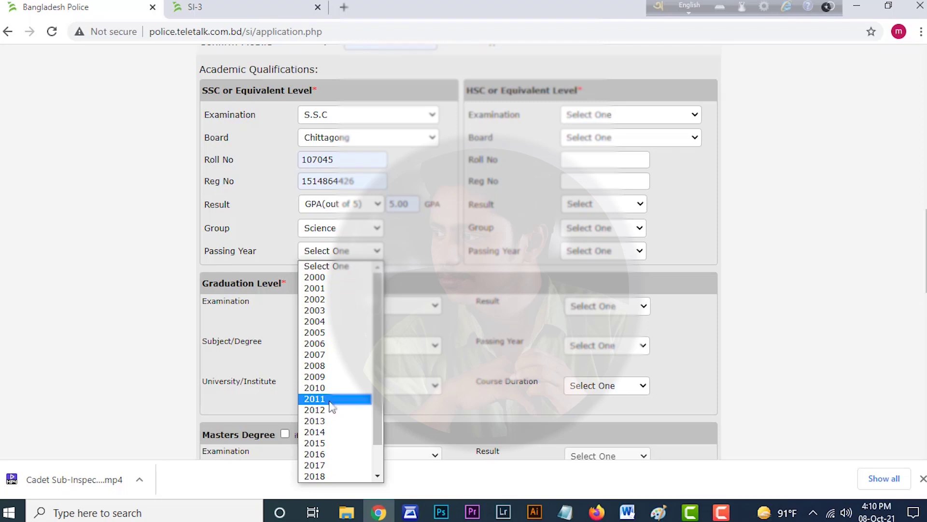
left_click(333, 433)
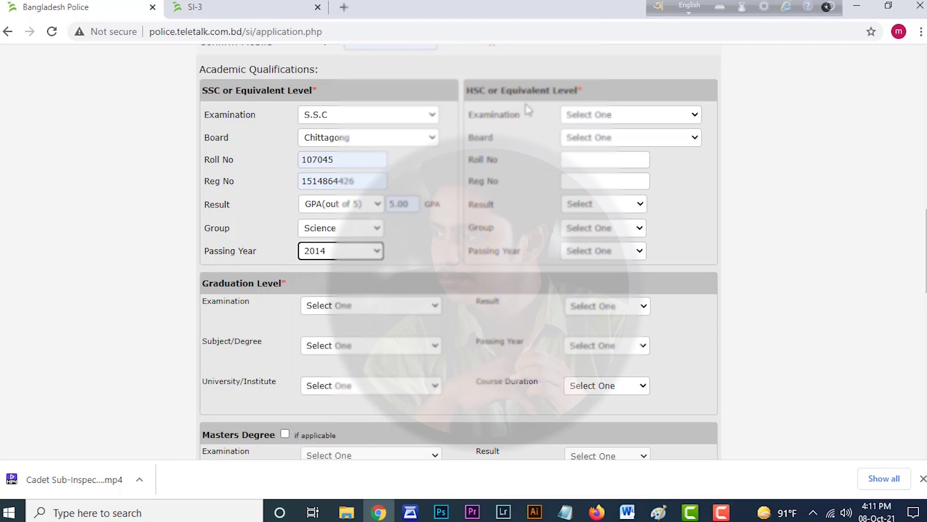
- Choose H.S.C with Chittagong board and fill the HSC roll number
left_click(626, 117)
left_click(625, 139)
left_click(625, 139)
left_click(617, 205)
left_click(603, 161)
left_click(598, 187)
- Copy the SSC registration number into the HSC registration field
left_click(601, 181)
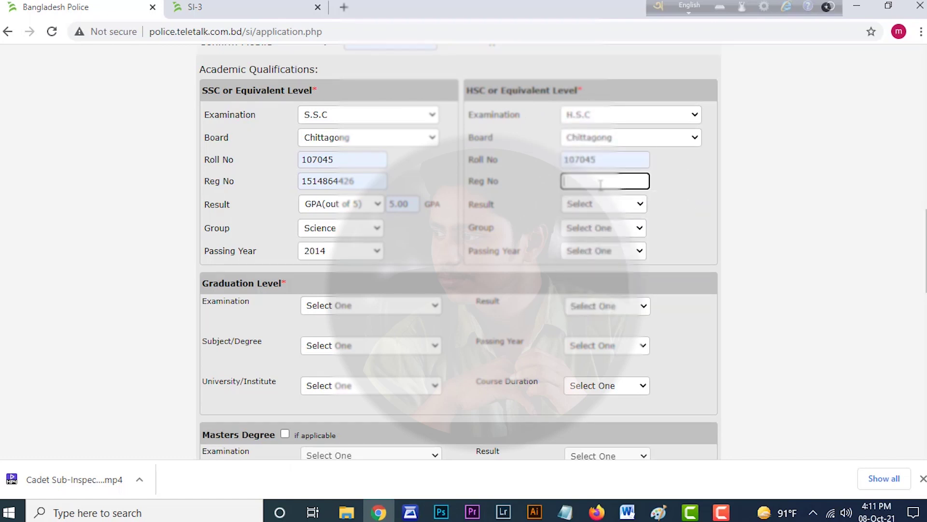
double_click(317, 179)
right_click(318, 175)
left_click(351, 210)
left_click(594, 186)
right_click(593, 189)
left_click(611, 290)
- Set the HSC result to GPA 5.00 out of 5, group Science, passing year 2016
left_click(603, 204)
left_click(637, 249)
type("5.00")
left_click(640, 230)
left_click(594, 251)
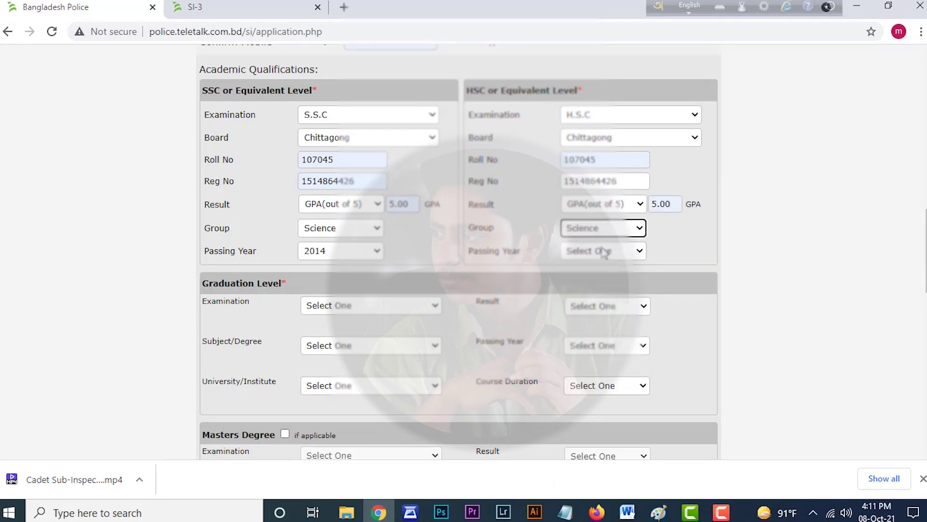
left_click(604, 250)
left_click(596, 456)
scroll(585, 353, "down", 3)
scroll(497, 290, "up", 3)
scroll(499, 289, "down", 3)
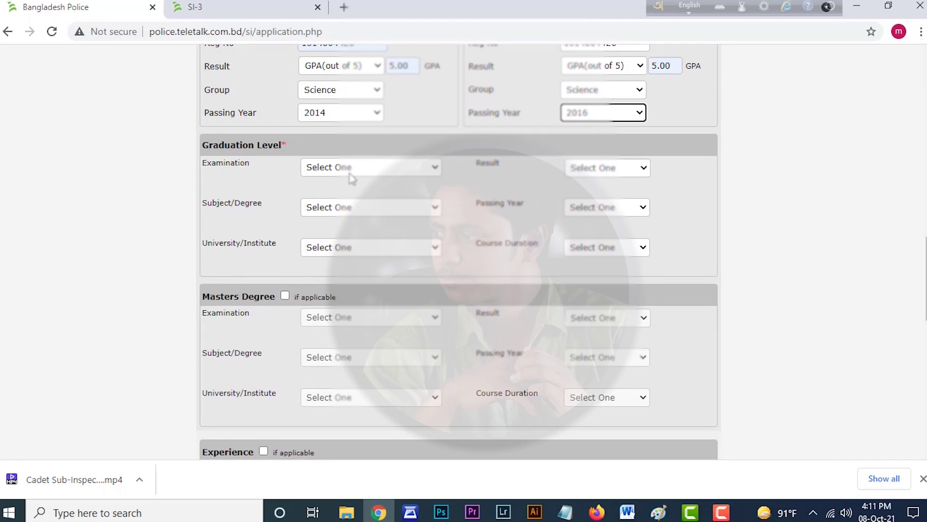
- Choose Honours as the graduation exam with CGPA 3.77 on a scale of 4
left_click(350, 173)
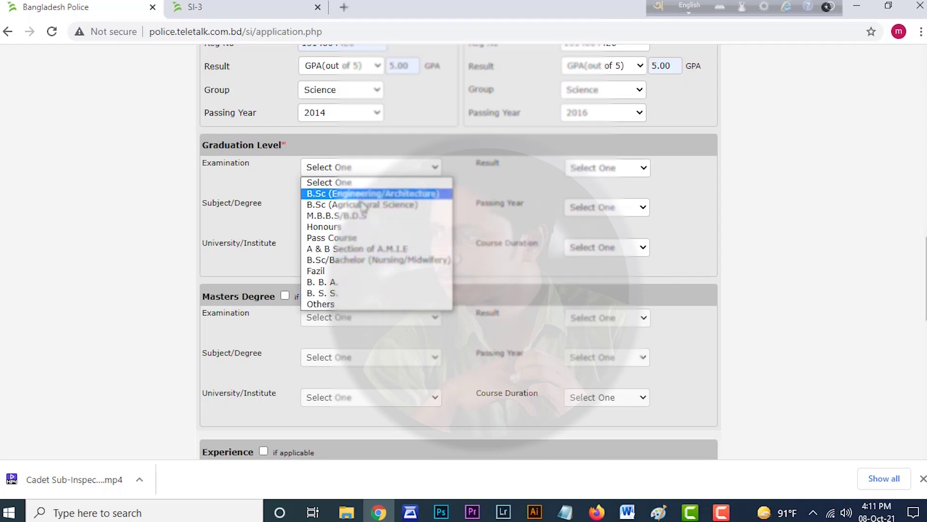
left_click(363, 234)
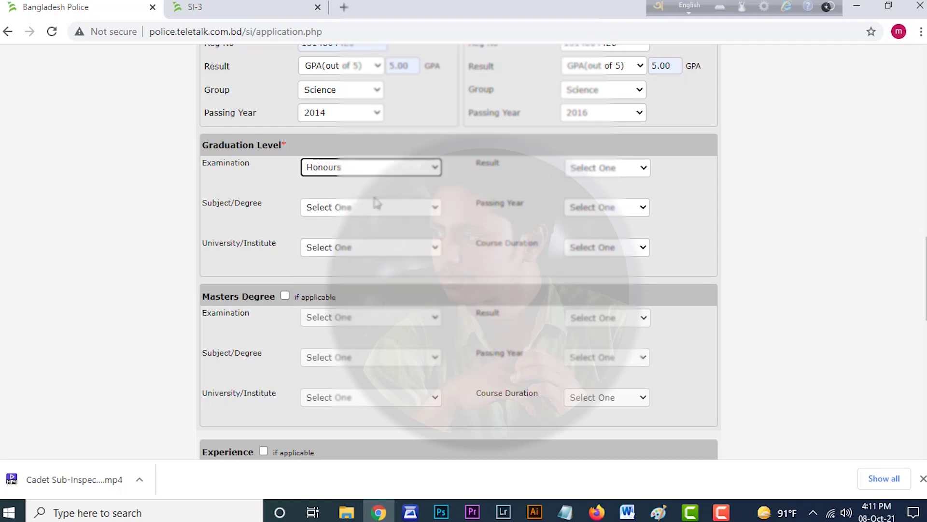
left_click(616, 167)
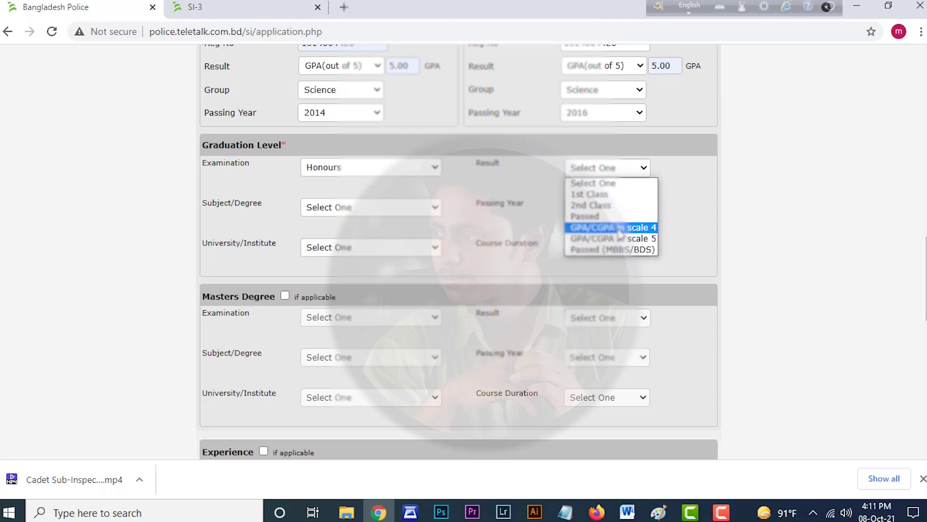
left_click(620, 233)
left_click(656, 171)
left_click(667, 195)
- Pick Mathematics [139] as the subject and National University as the institute
left_click(390, 208)
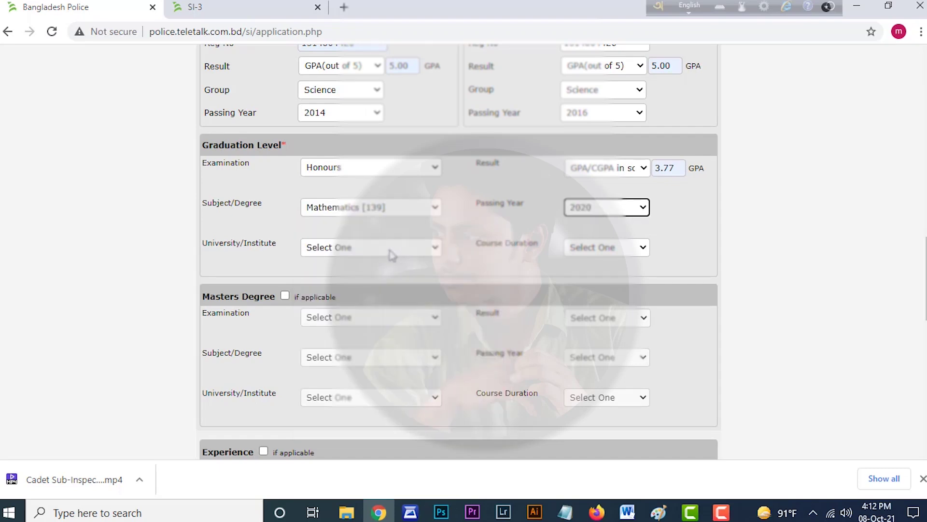
left_click(391, 249)
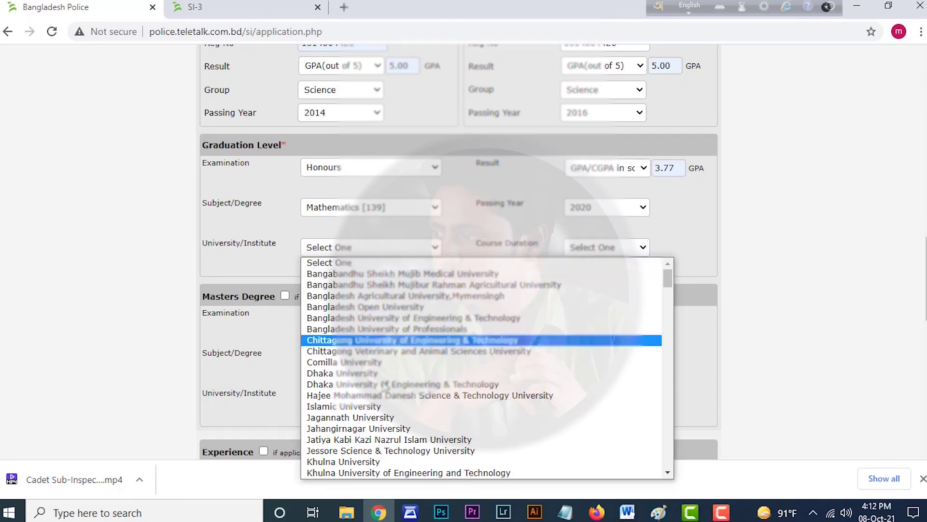
scroll(384, 367, "down", 12)
scroll(378, 453, "down", 20)
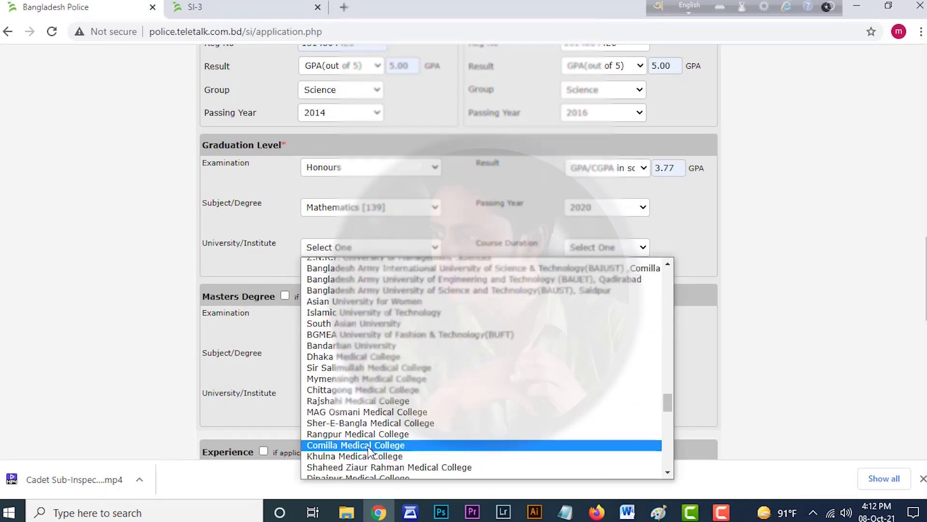
scroll(334, 464, "up", 8)
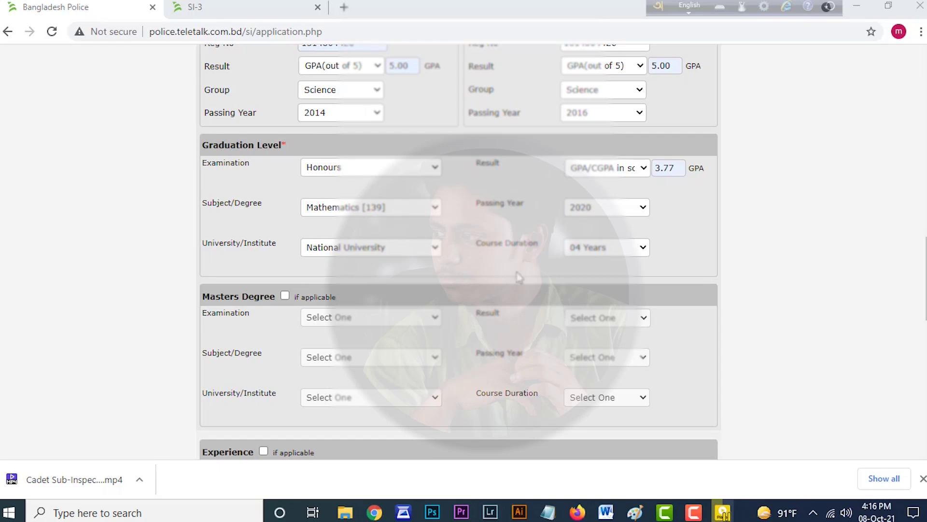
scroll(386, 290, "down", 1)
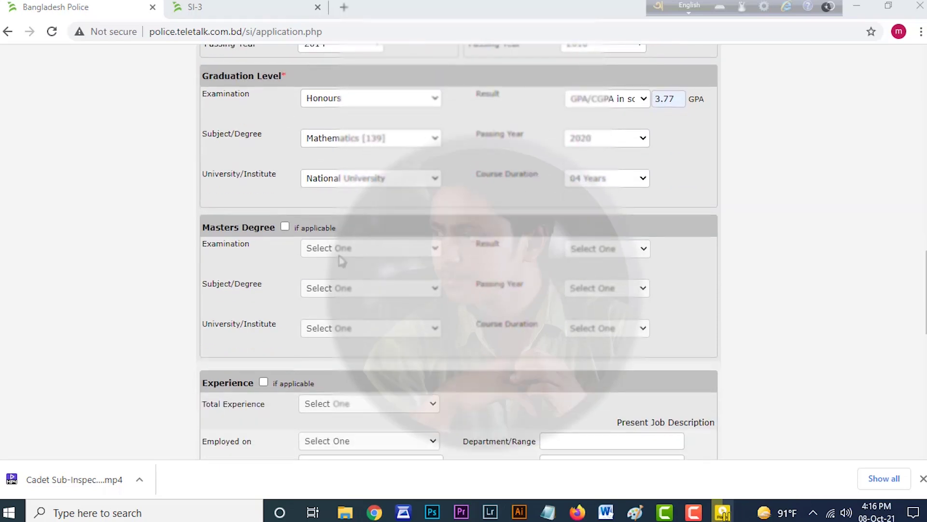
scroll(527, 302, "down", 1)
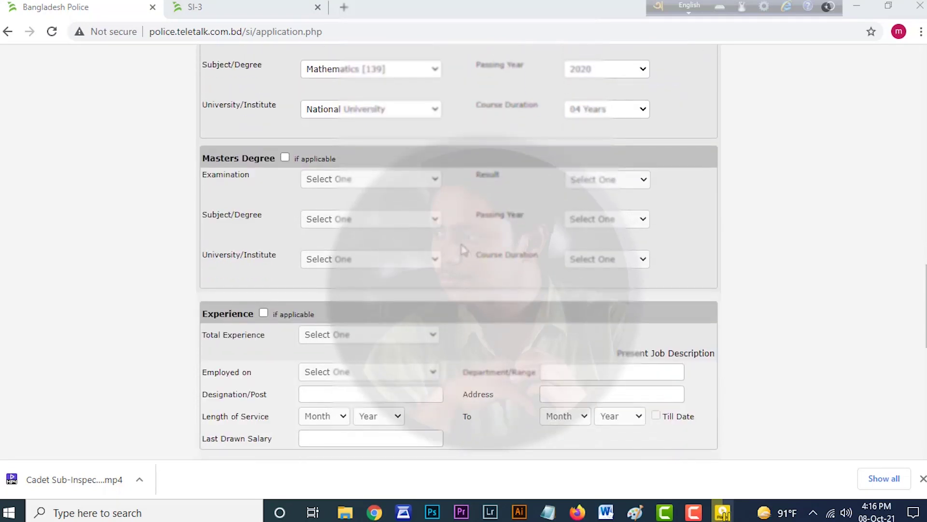
scroll(438, 277, "down", 1)
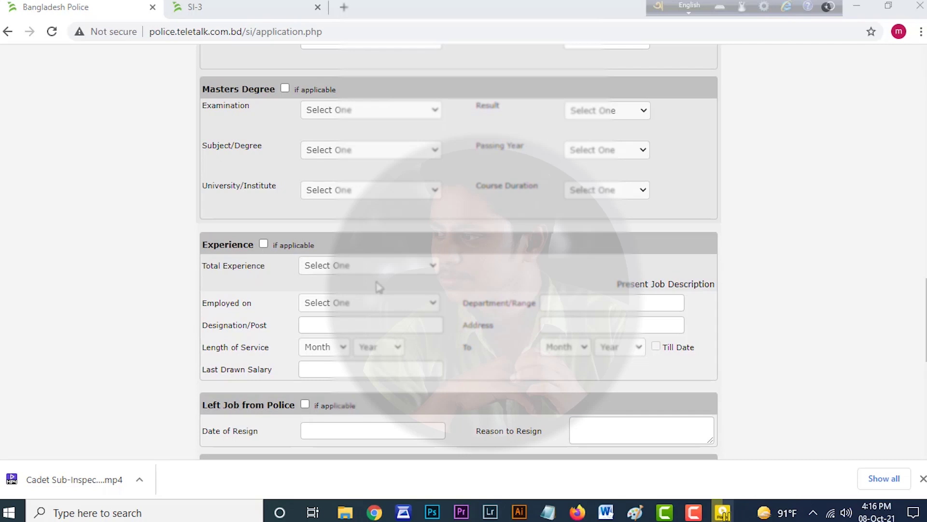
scroll(483, 278, "down", 2)
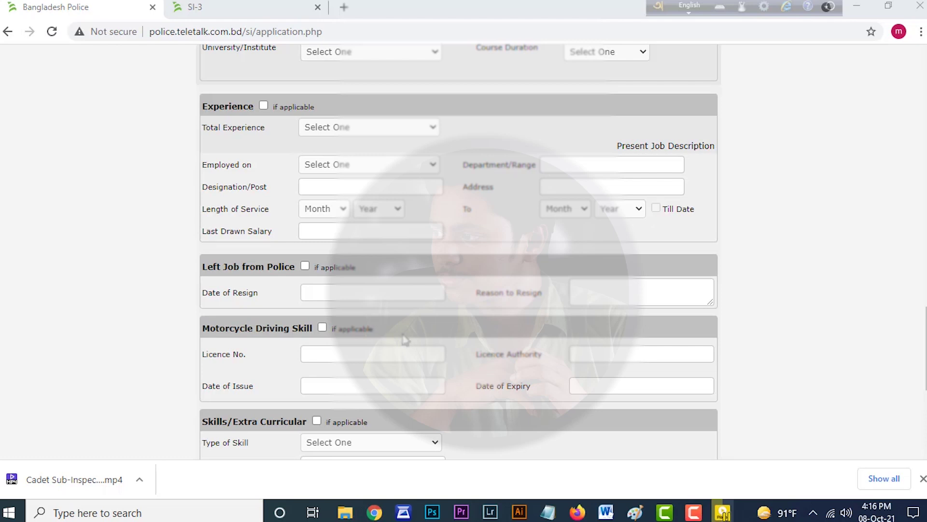
left_click(322, 328)
left_click(330, 348)
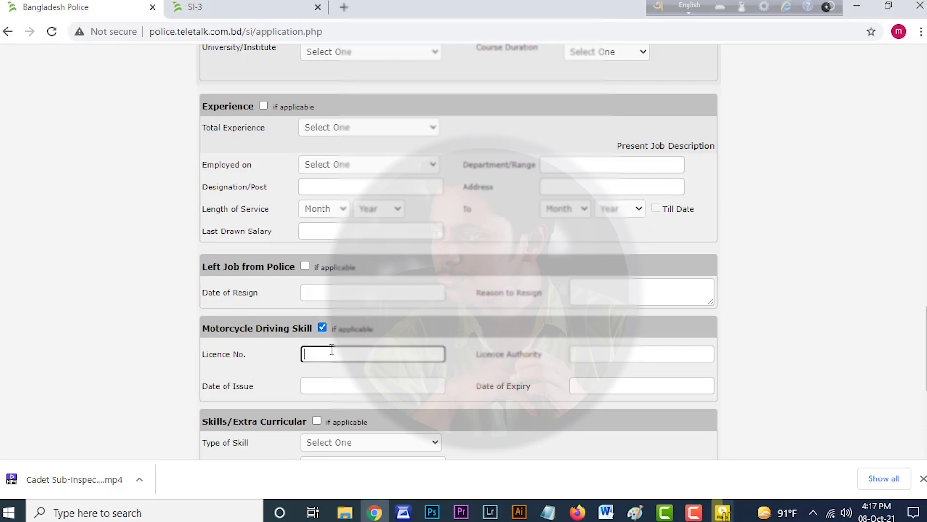
left_click(331, 392)
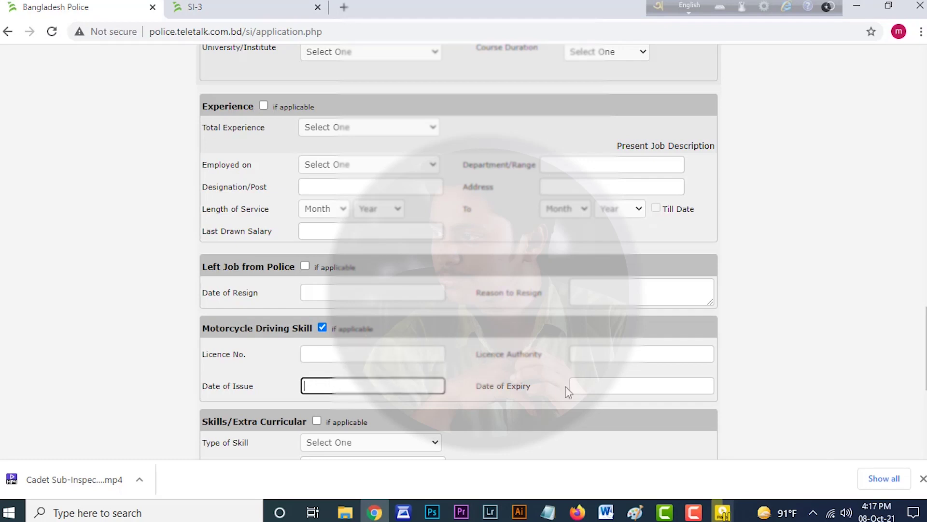
left_click(622, 356)
left_click(623, 387)
left_click(320, 332)
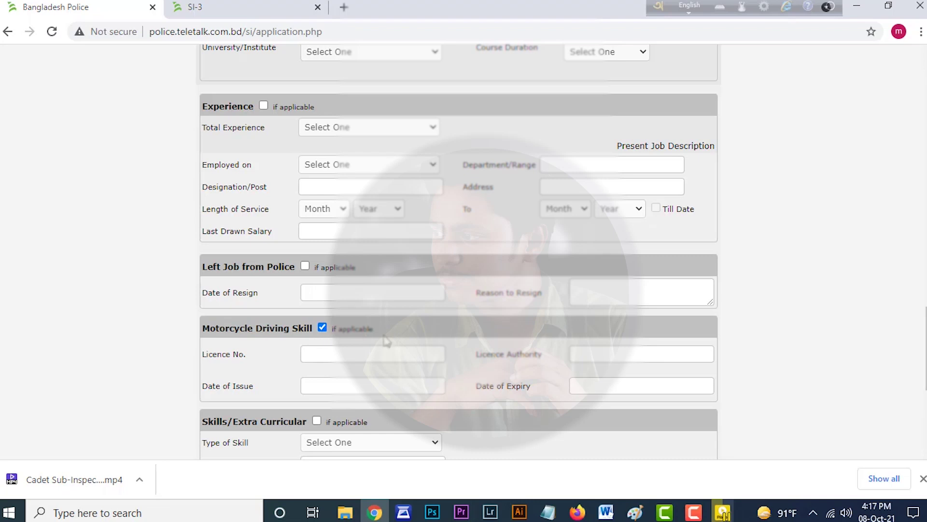
scroll(429, 352, "down", 3)
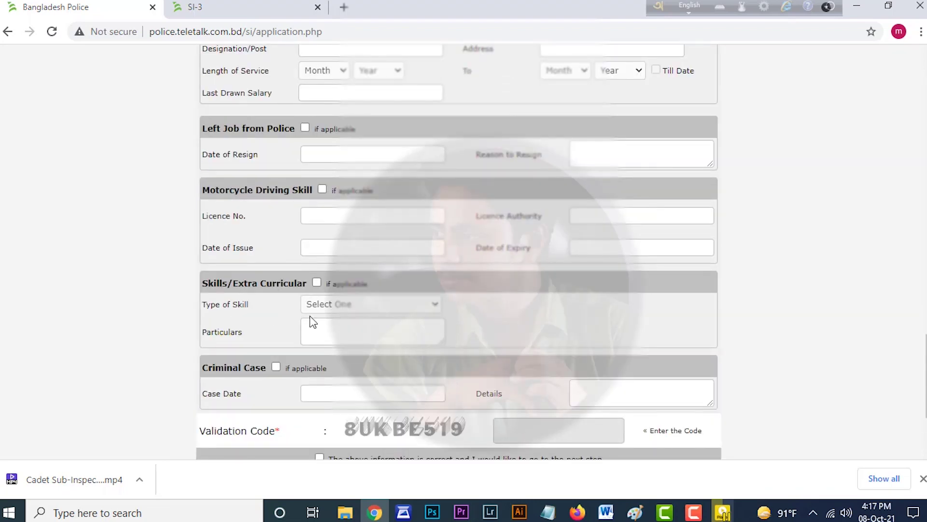
- Mark skills applicable as Computer Literacy with particulars 'MS word, Power point ,Typing'
left_click(317, 284)
left_click(329, 304)
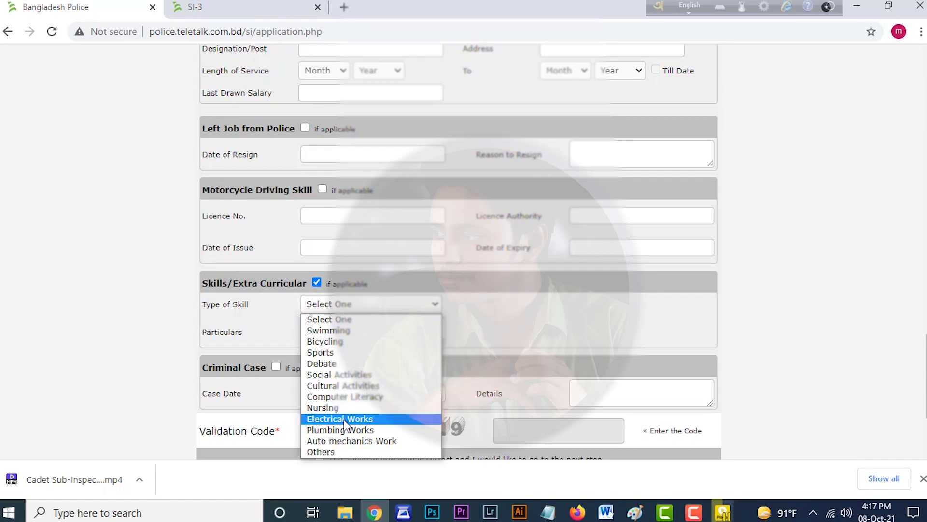
left_click(348, 398)
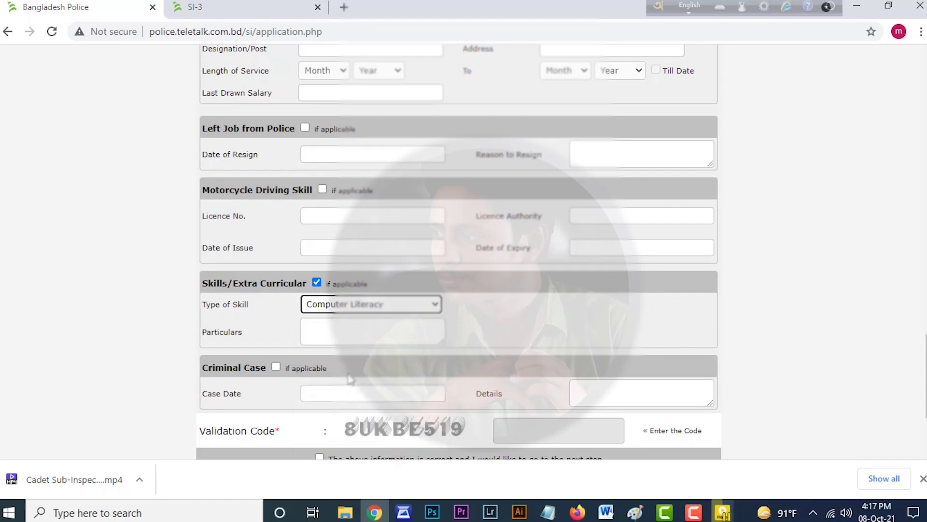
left_click(345, 336)
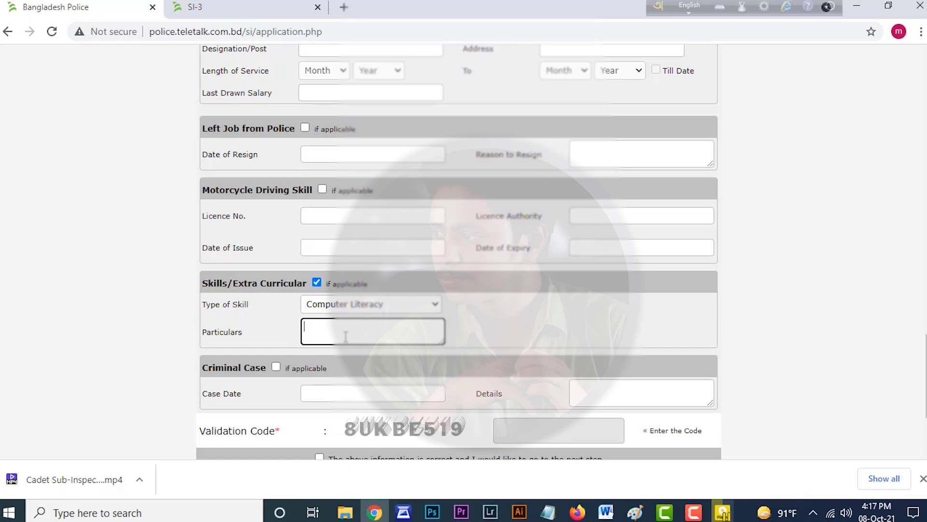
type("MS word, Power point ,Typing")
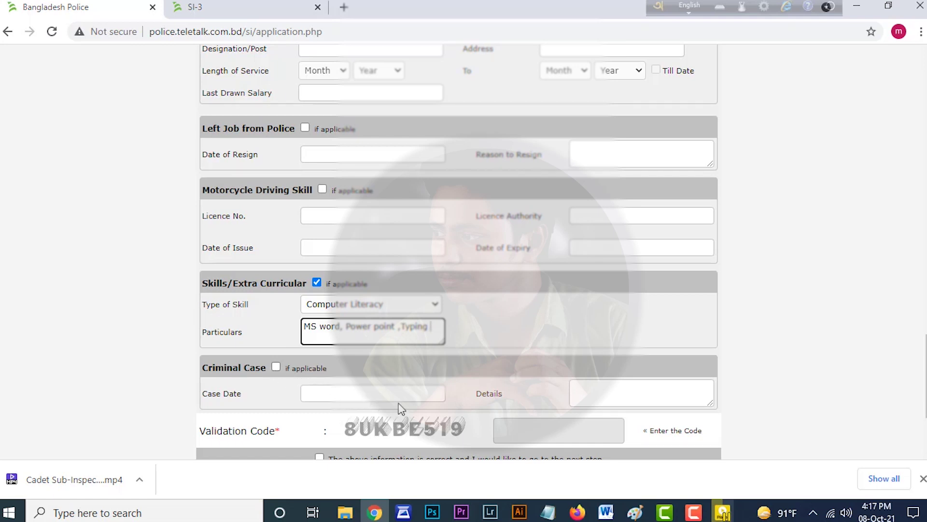
scroll(630, 396, "down", 3)
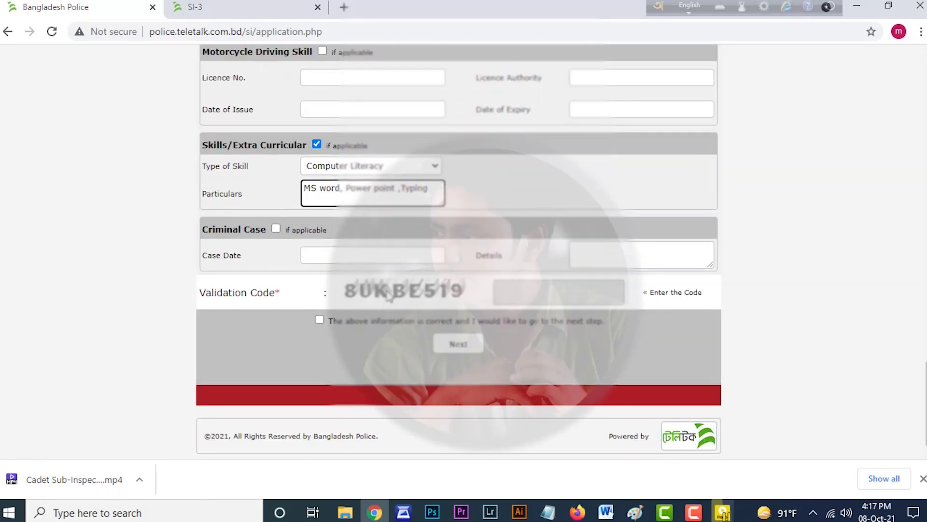
- Enter the validation code shown on the form
left_click(389, 296)
left_click(559, 296)
type("8UKBE519")
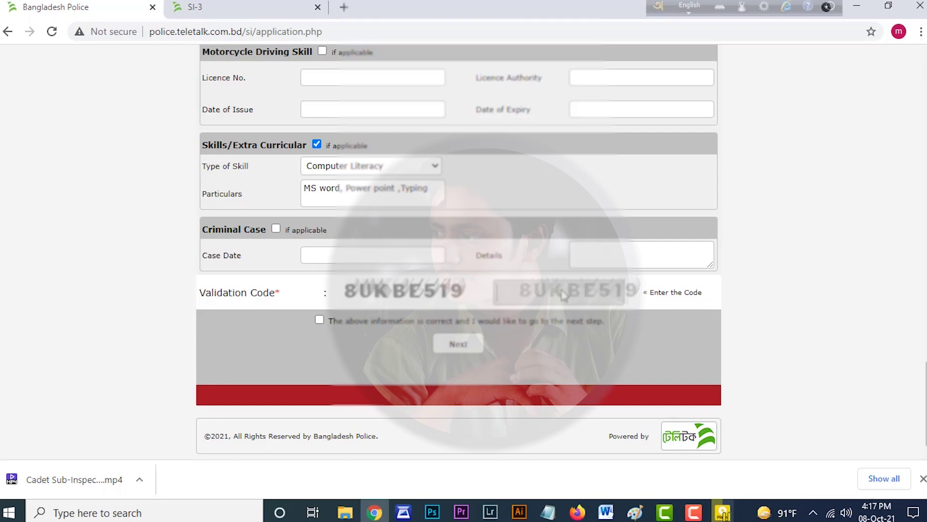
- Confirm the information is correct and proceed to the application preview
scroll(357, 321, "up", 4)
scroll(395, 321, "up", 20)
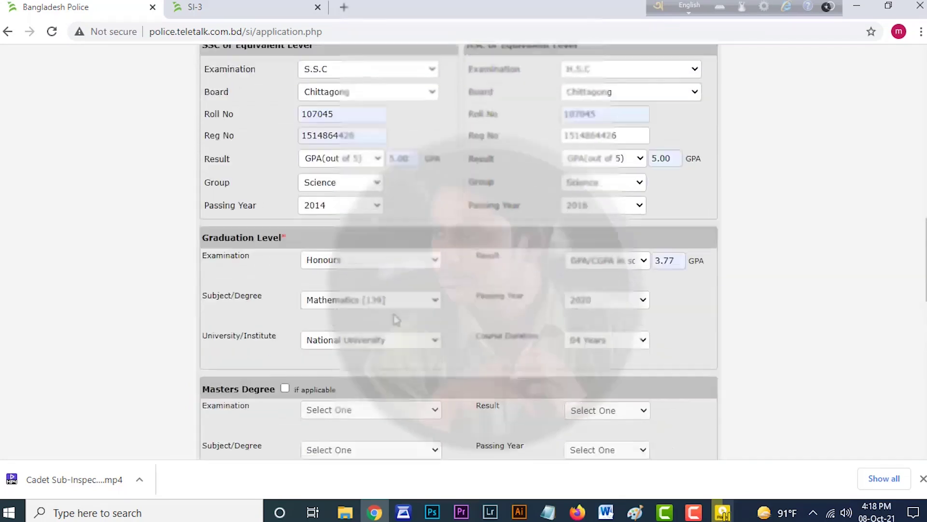
scroll(392, 321, "down", 5)
scroll(392, 321, "down", 8)
scroll(392, 321, "up", 12)
scroll(386, 327, "down", 16)
scroll(380, 333, "down", 15)
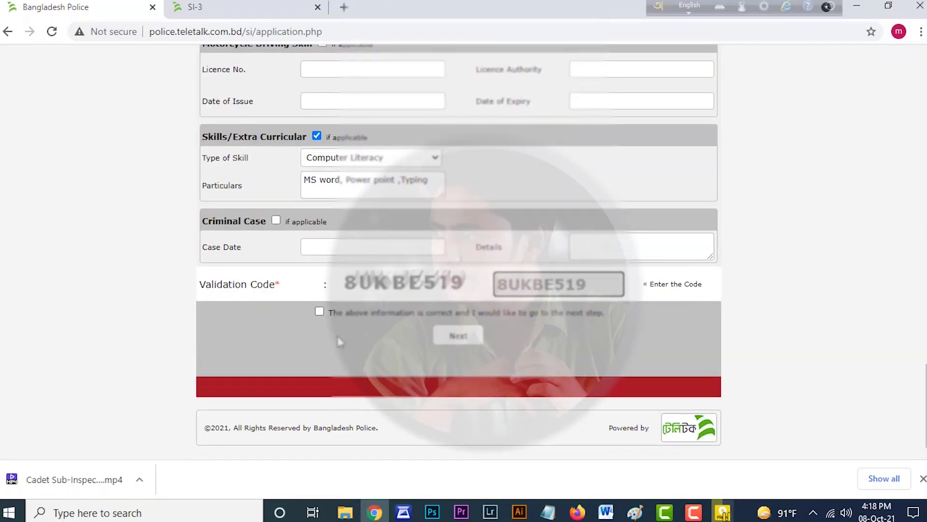
left_click(320, 312)
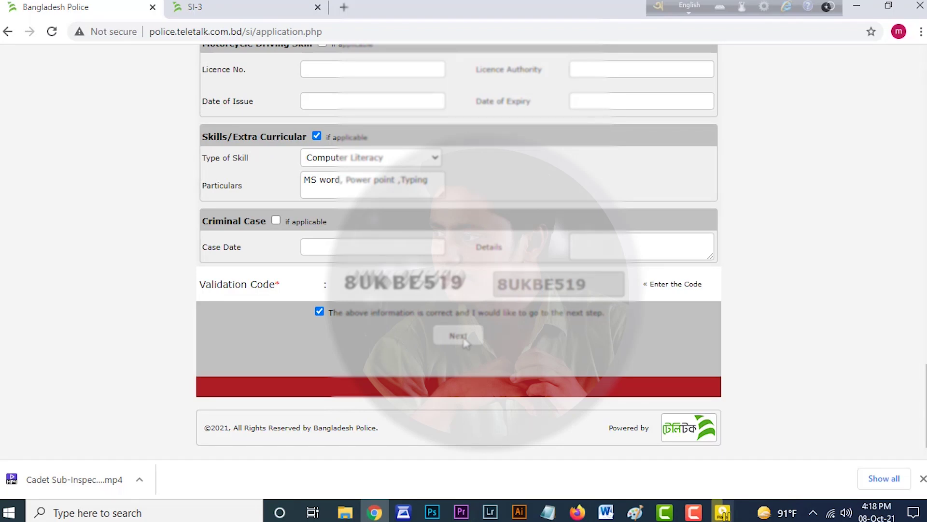
left_click(457, 336)
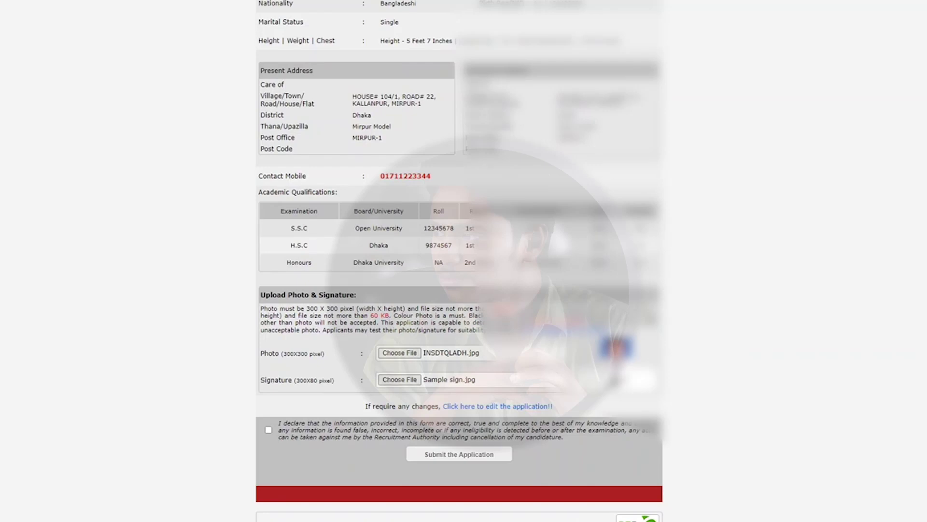
- Accept the final declaration and submit the application
left_click(268, 430)
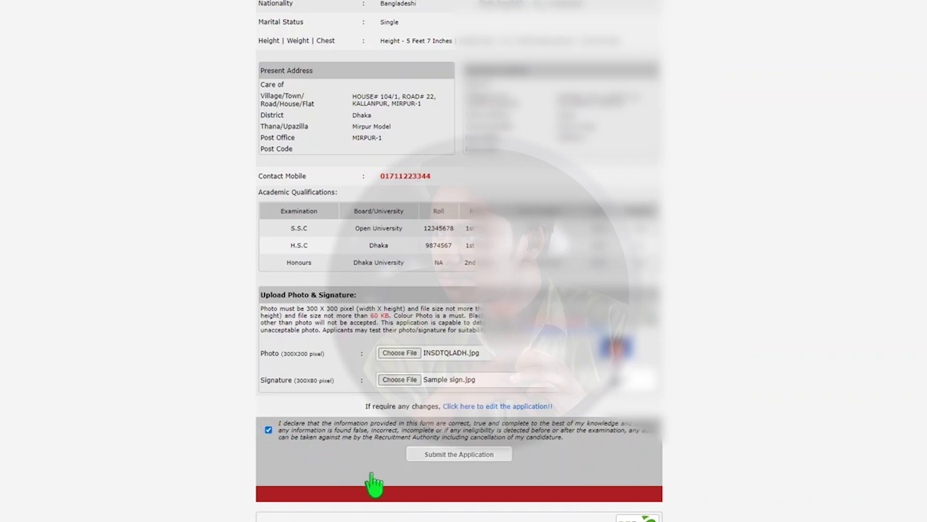
left_click(457, 454)
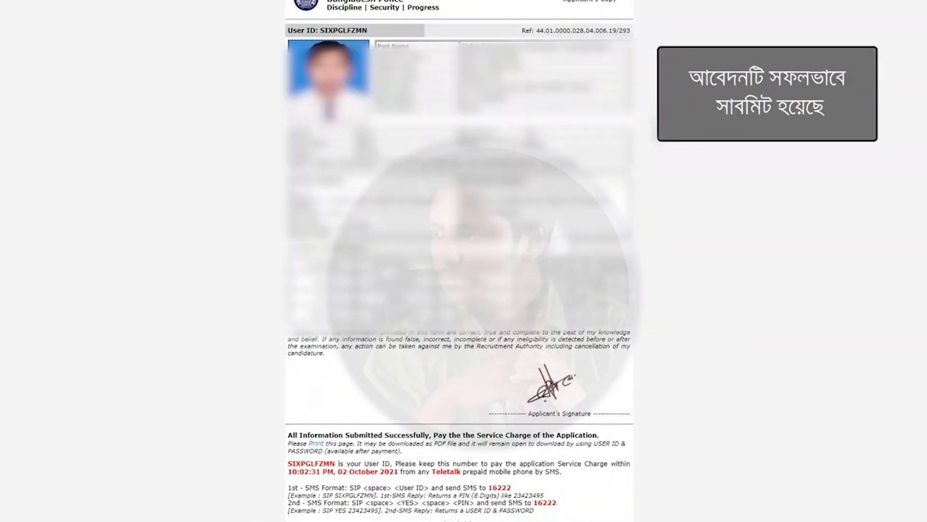